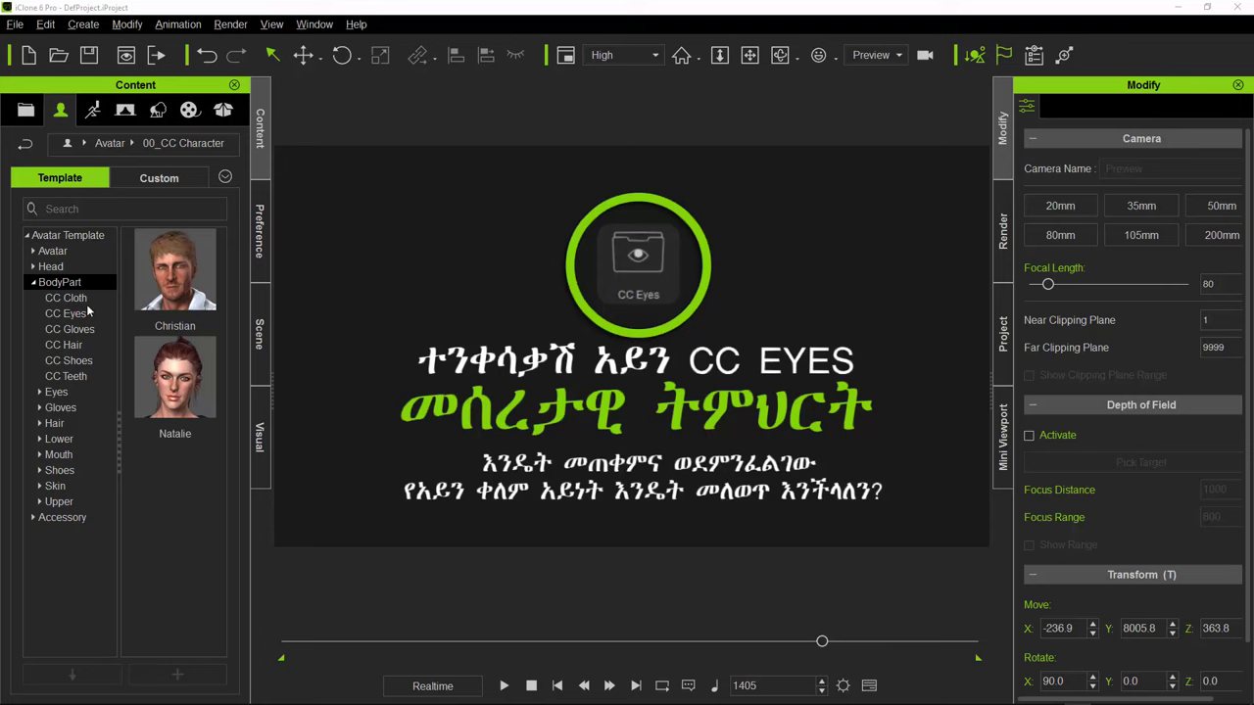
Step: Drag the Natalie avatar from the Content panel into the viewport
drag(120, 417, 137, 417)
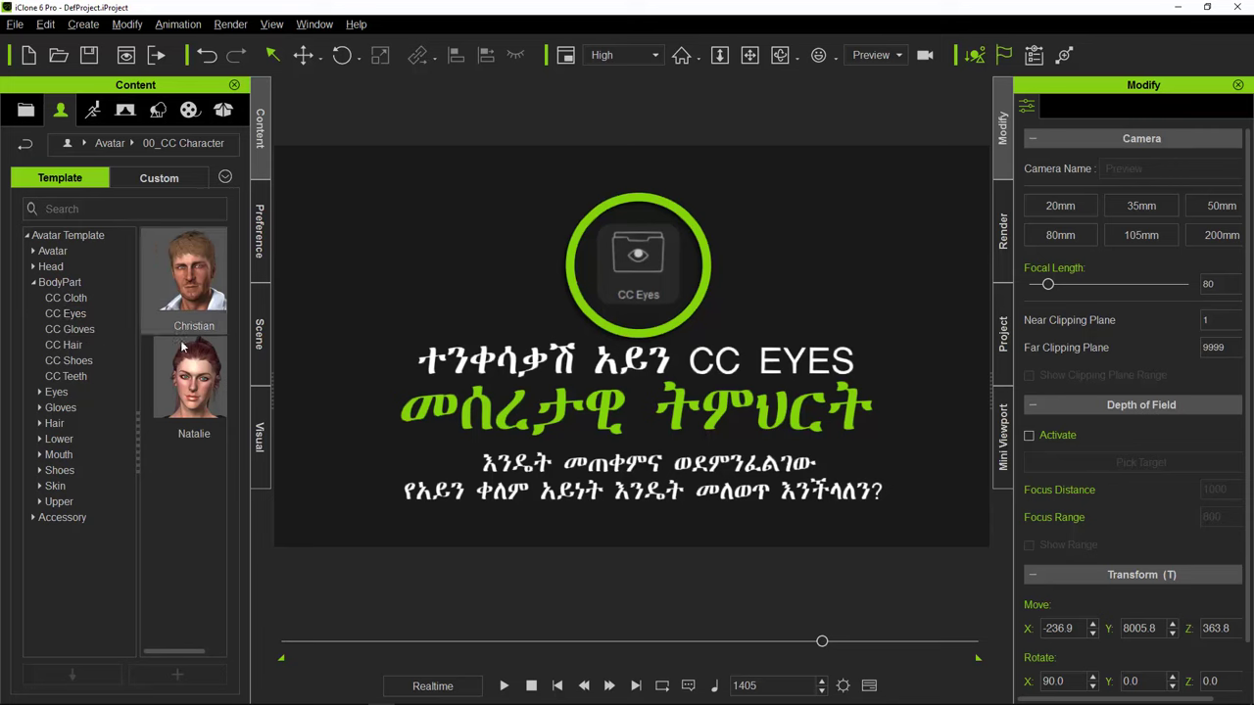
drag(193, 392, 607, 394)
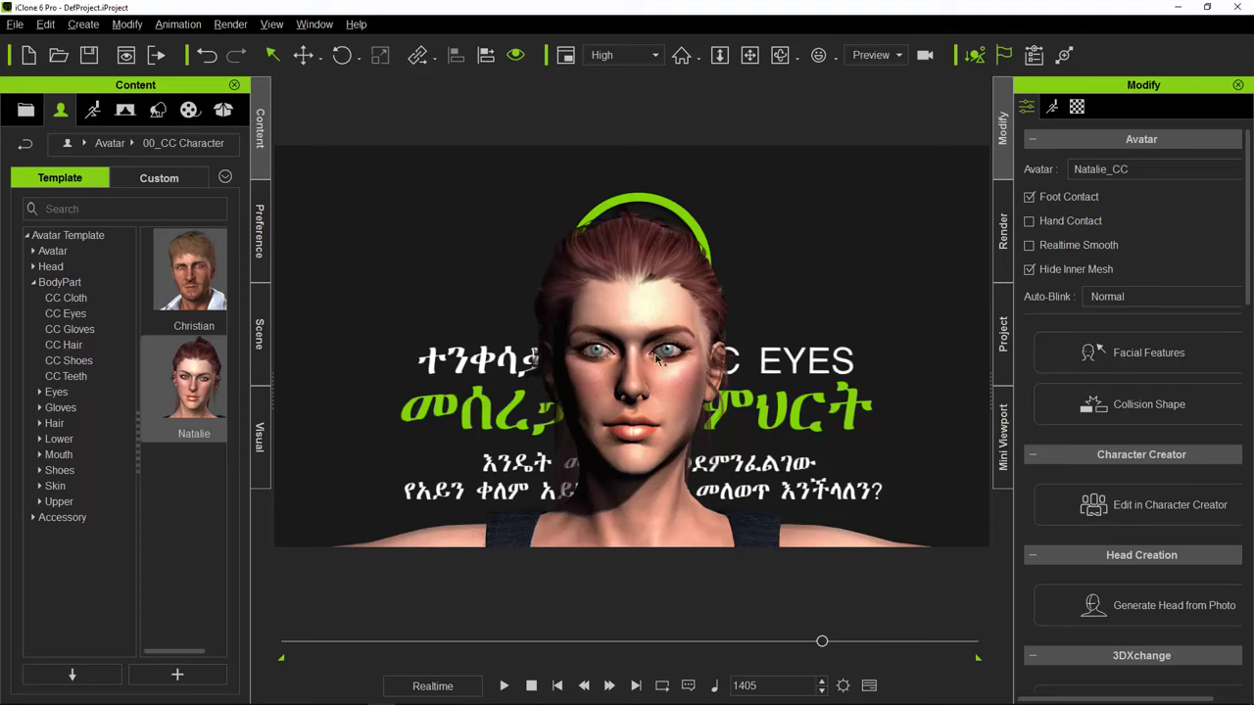
Step: Open BodyPart > CC Eyes and widen the preview pane to browse the eye presets
click(36, 281)
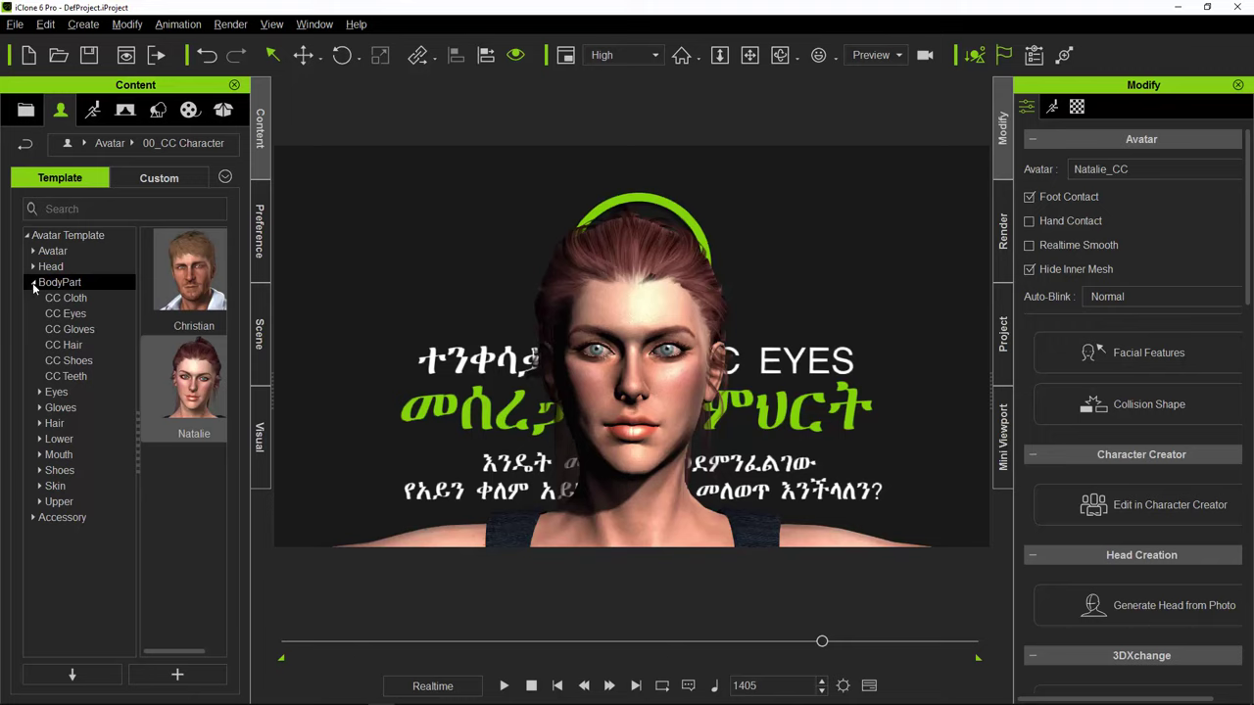
click(33, 282)
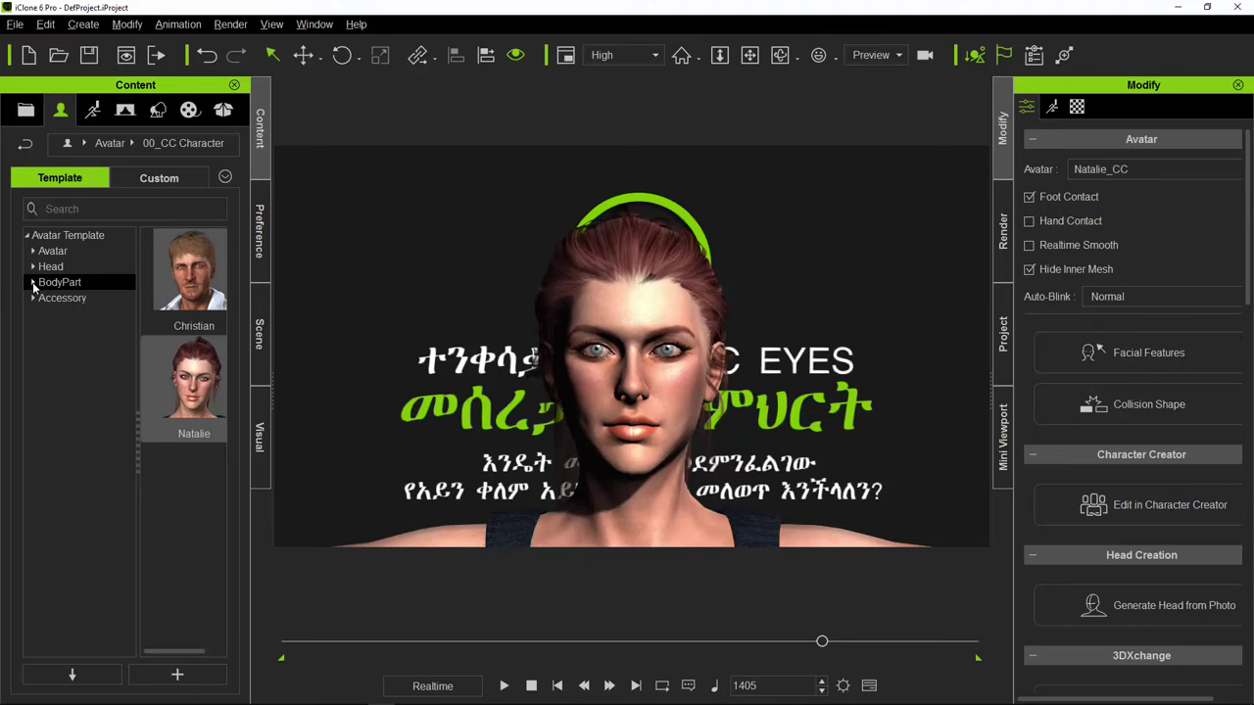
click(33, 282)
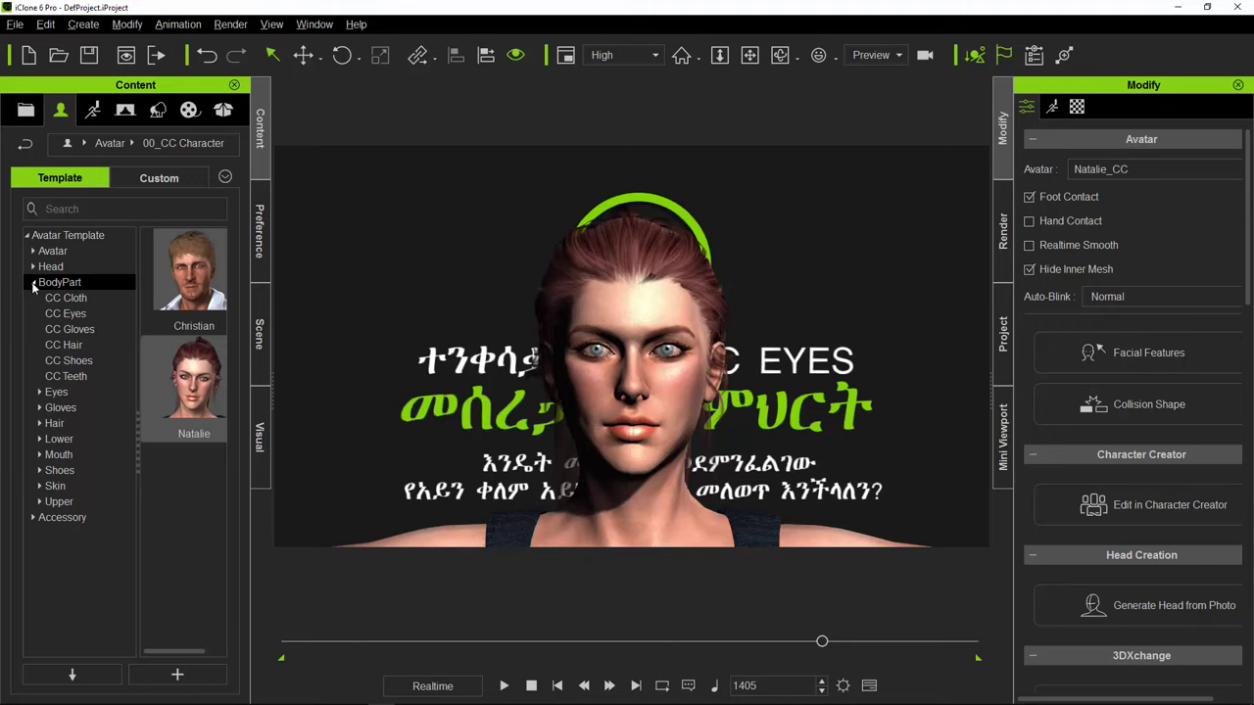
click(70, 316)
click(68, 317)
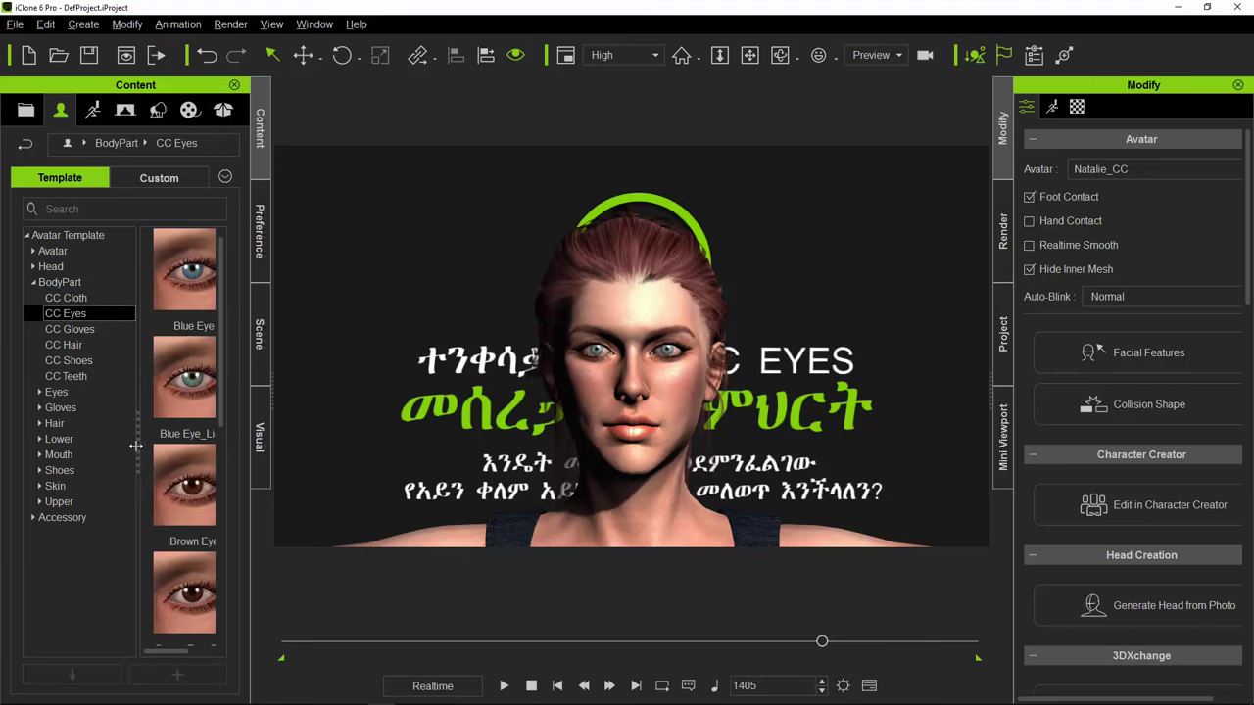
drag(139, 466, 105, 457)
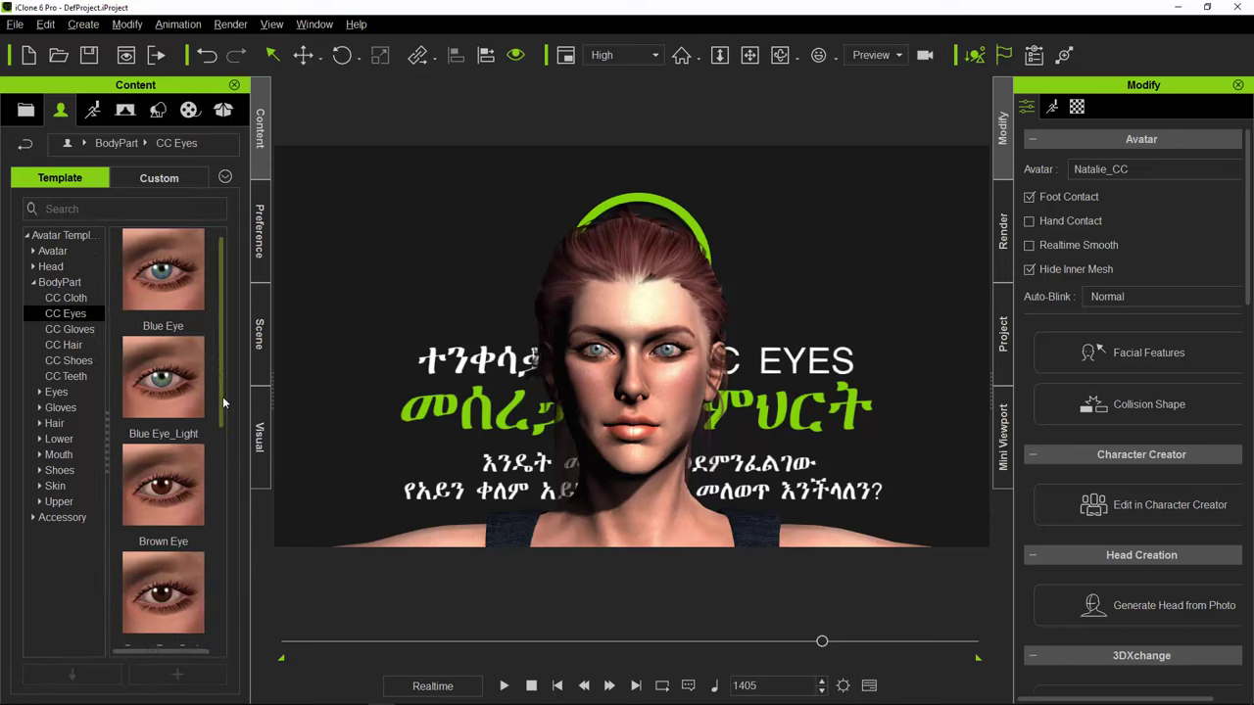
drag(222, 395, 223, 511)
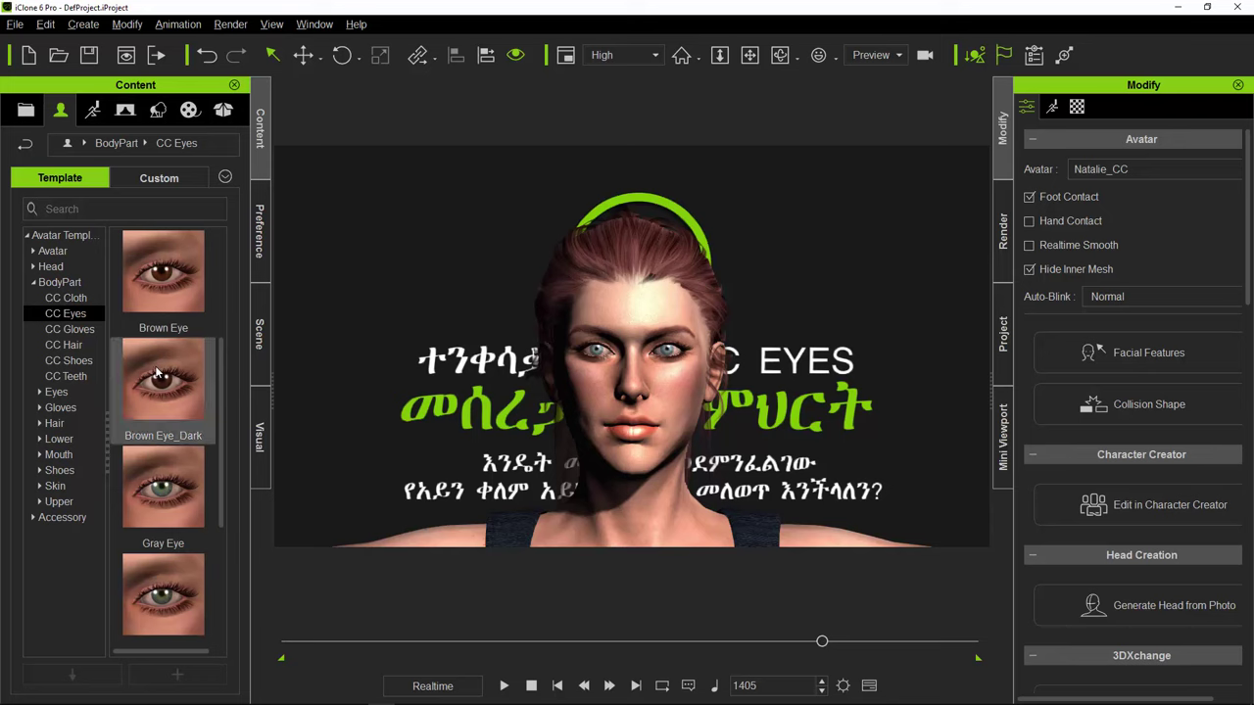
Step: Apply the Brown Eye_Dark preset to Natalie's face, replacing her existing eyes
drag(584, 369, 615, 351)
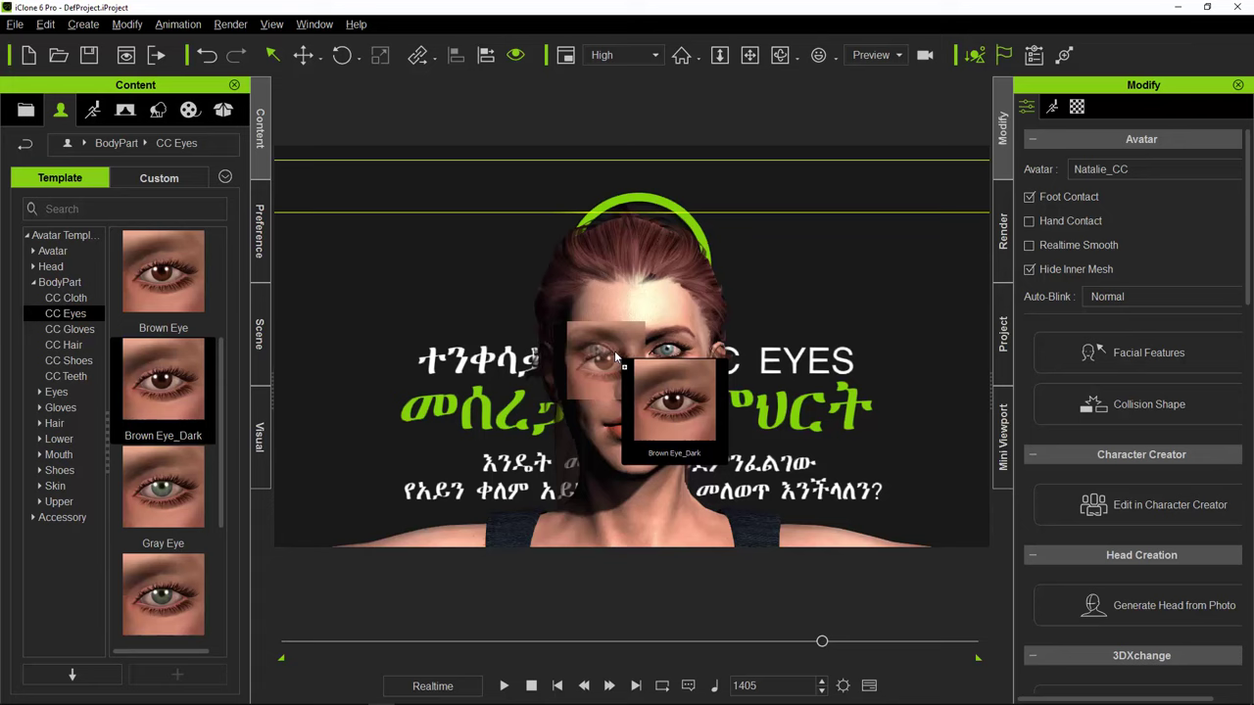
drag(614, 350, 616, 350)
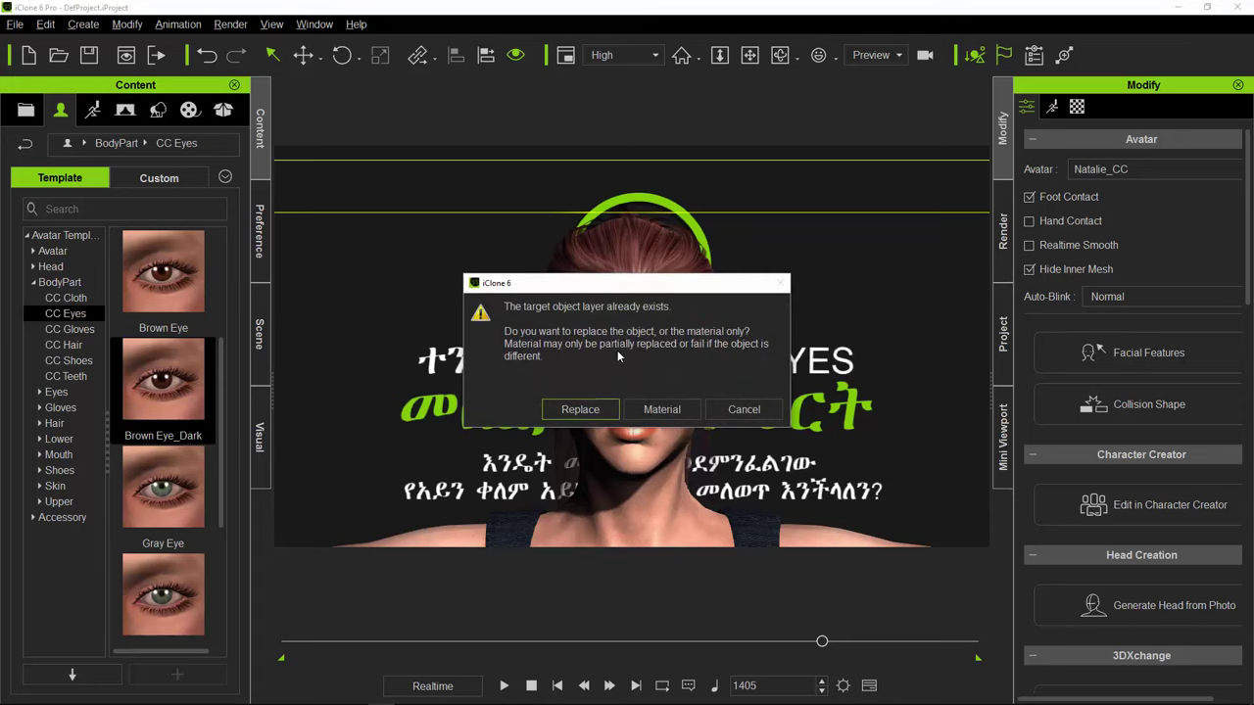
click(576, 415)
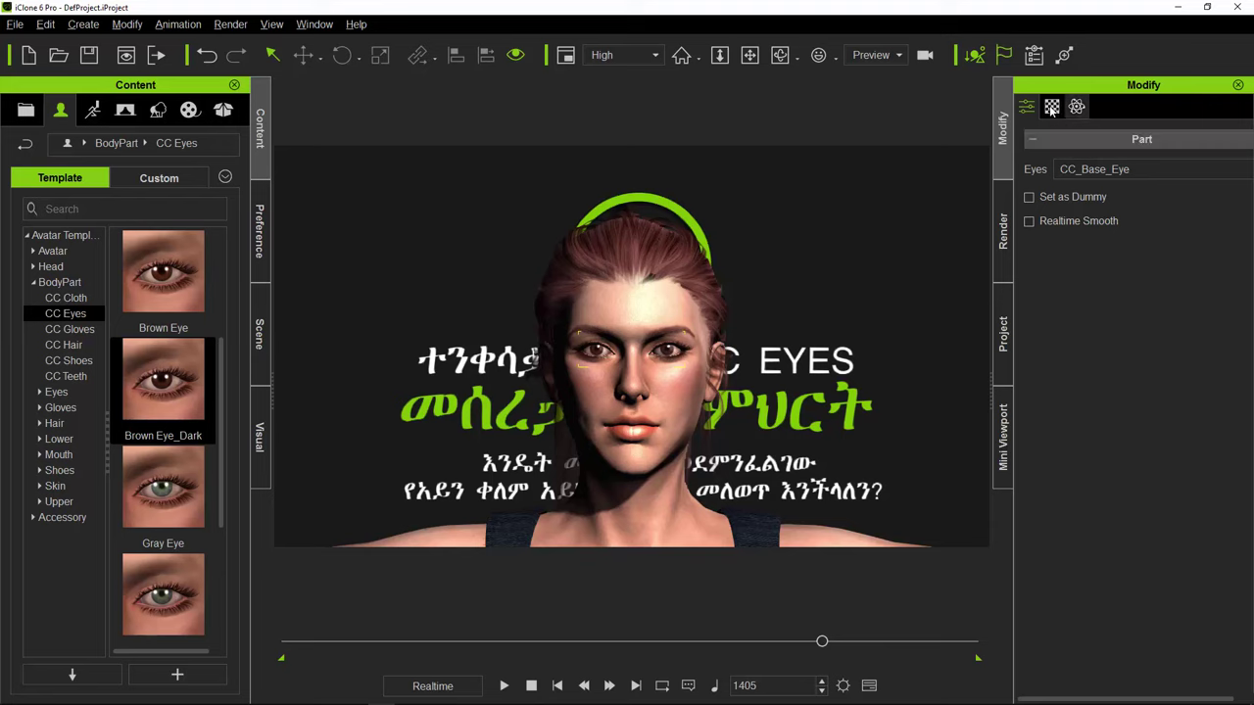
Step: Show the Eye and Cornea materials and their texture maps under the Modify panel's Material tab
click(1051, 108)
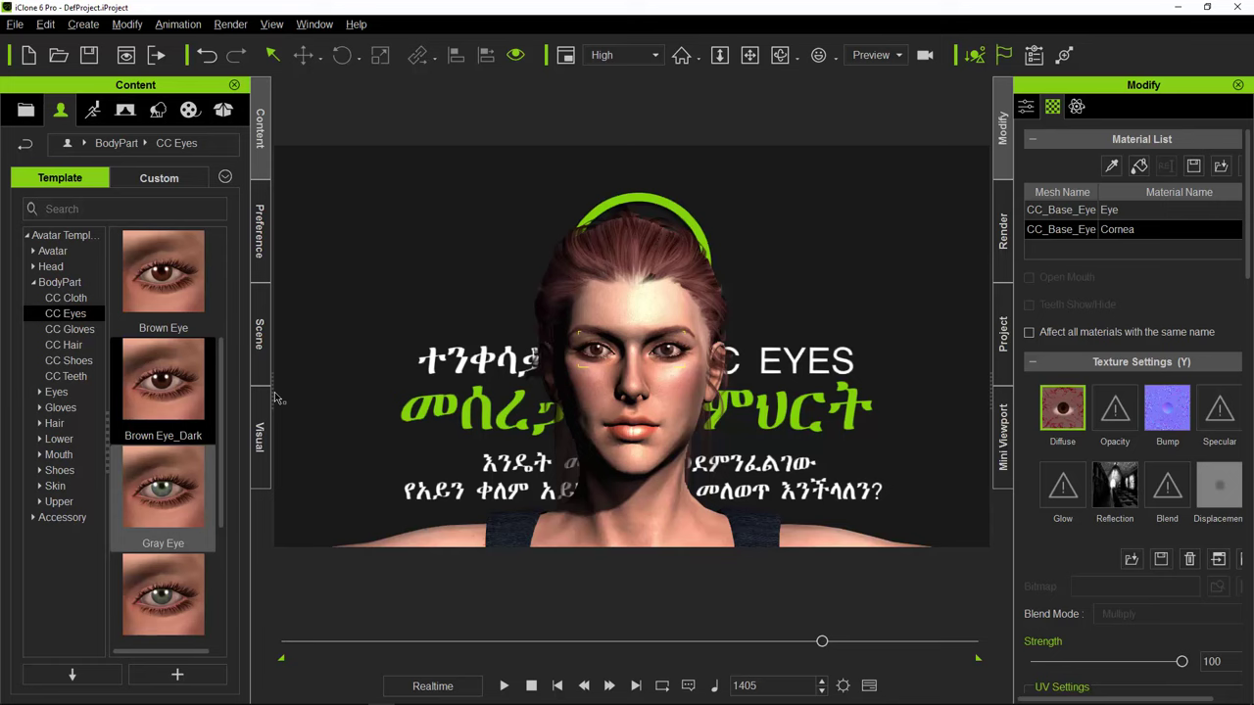
Step: Apply the Gray Eye preset to Natalie's face, replacing the brown eyes
drag(162, 279, 681, 296)
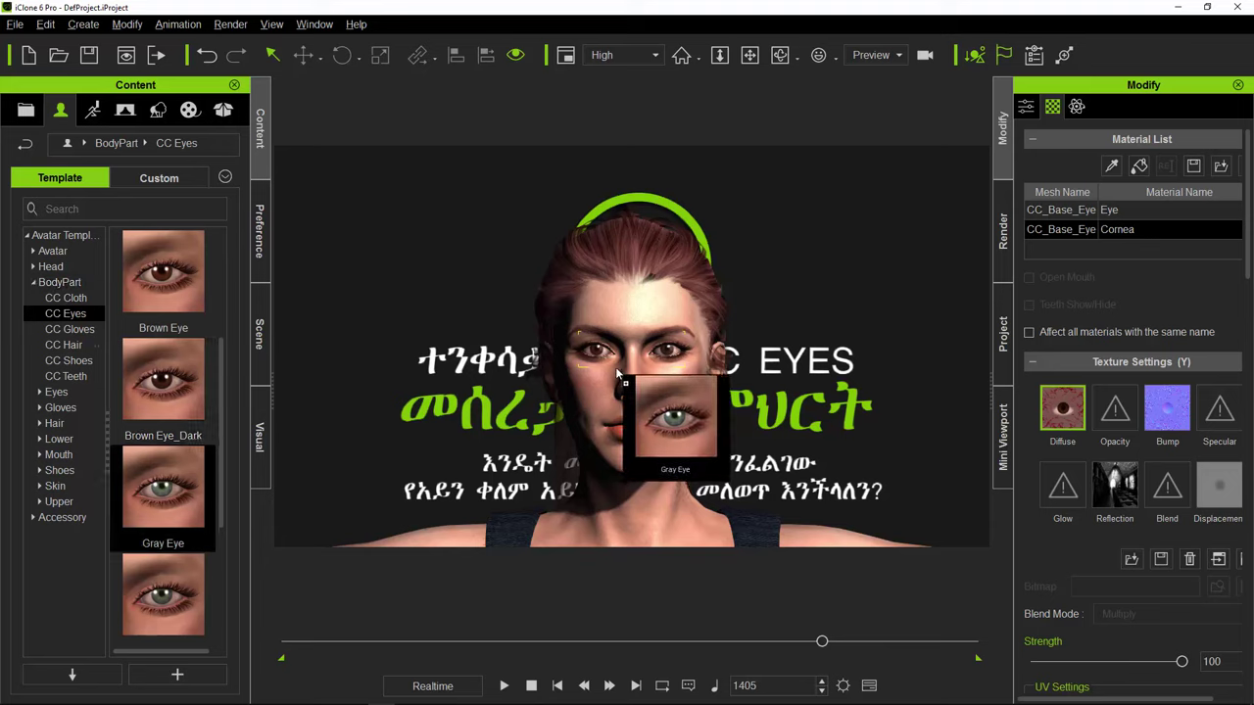
drag(616, 358, 613, 343)
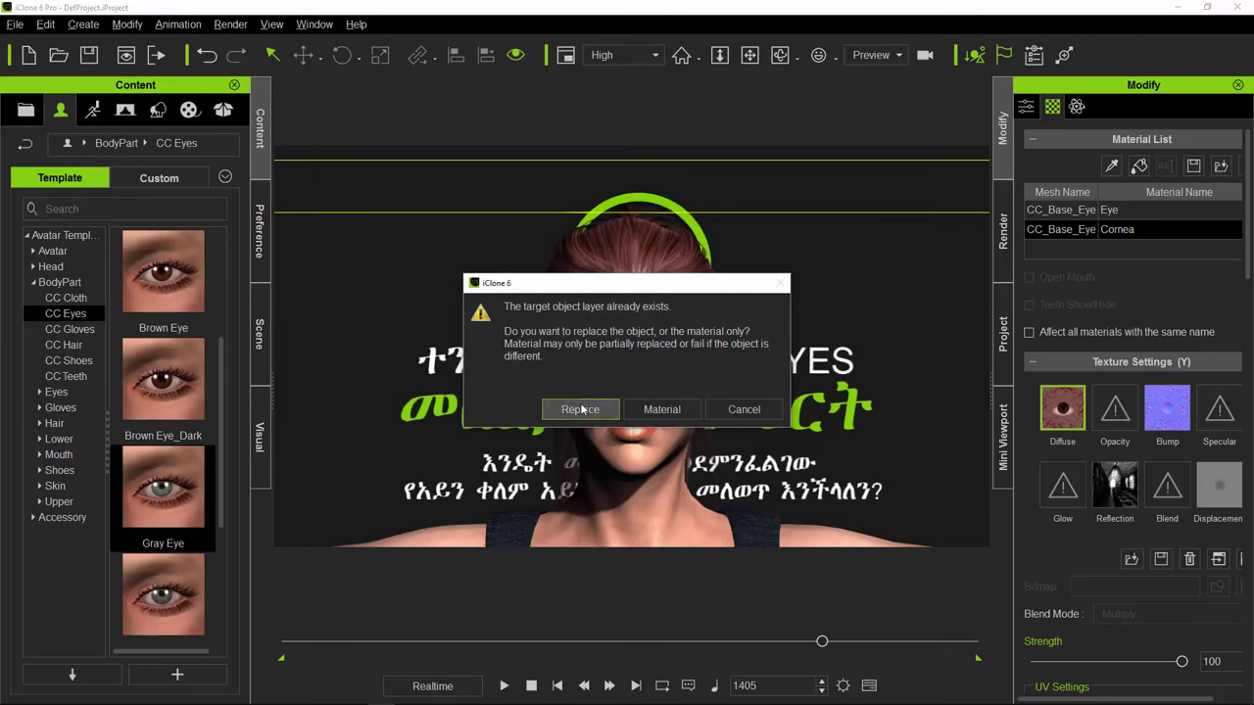
click(581, 407)
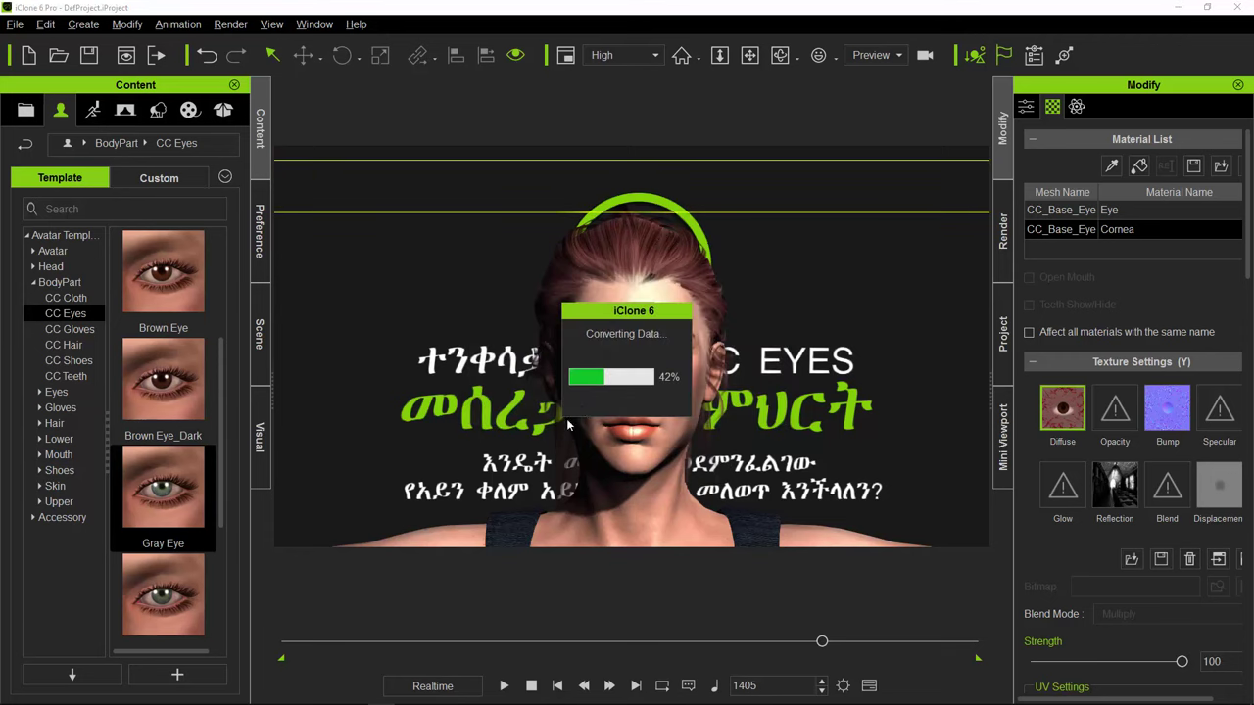